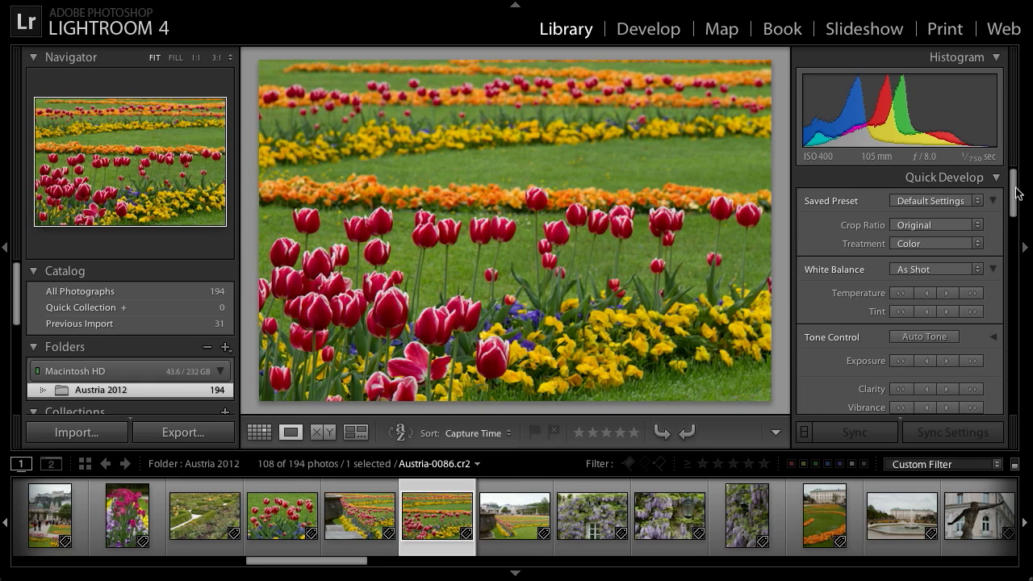
- Append keywords 'flowers' and 'Tulips' to Austria-0086 after Austria, Europe and Salzburg
left_click_drag(1014, 196, 1014, 383)
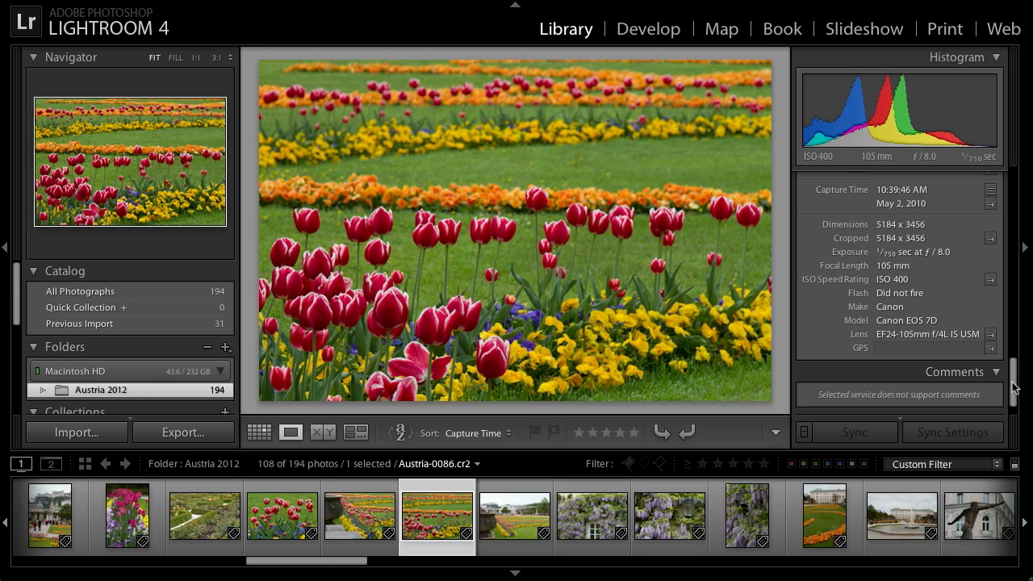
scroll(1017, 390, "up", 1)
left_click_drag(1015, 391, 1018, 241)
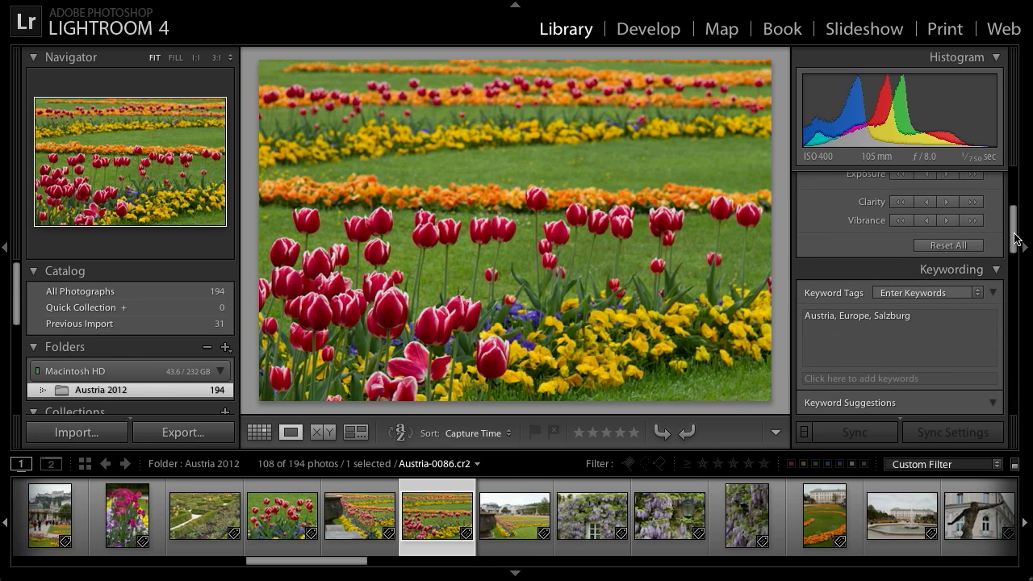
left_click_drag(1016, 239, 1014, 252)
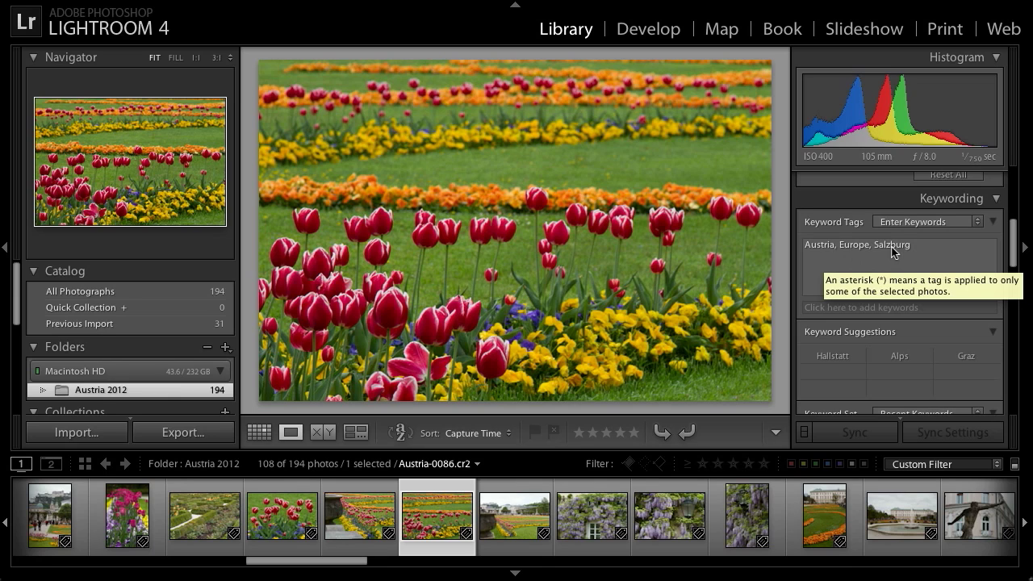
left_click(964, 247)
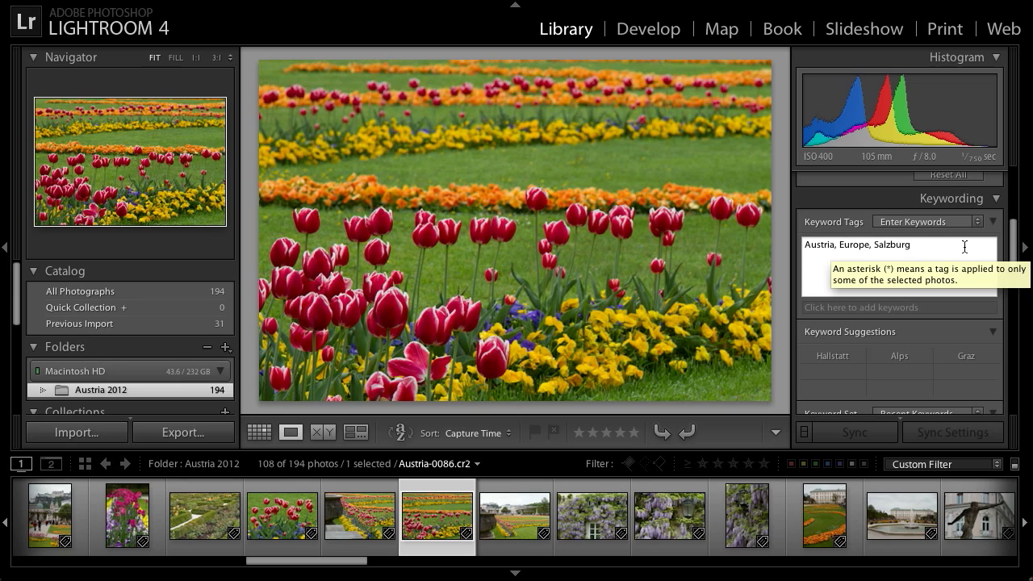
type(", ")
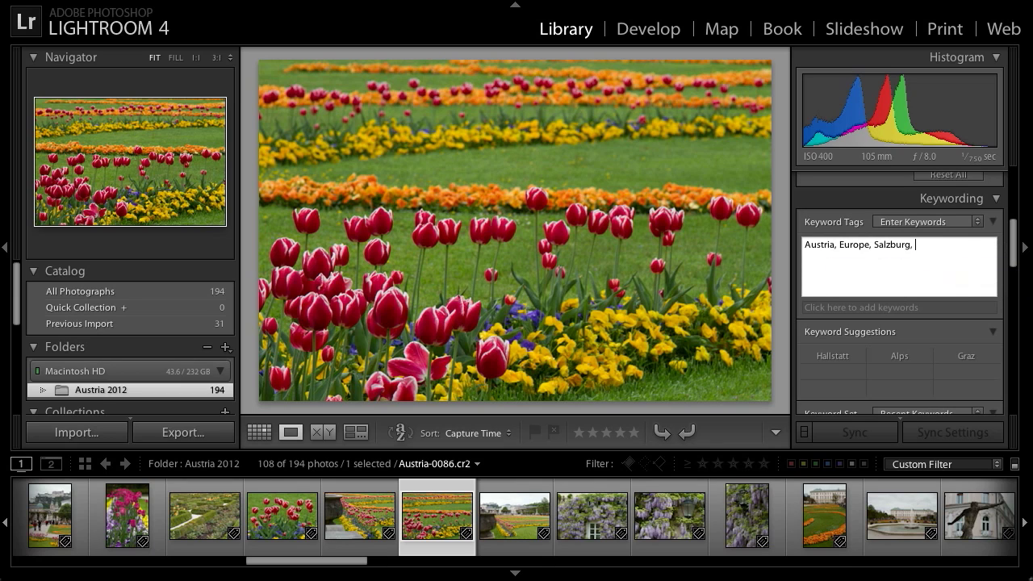
type("flowers,")
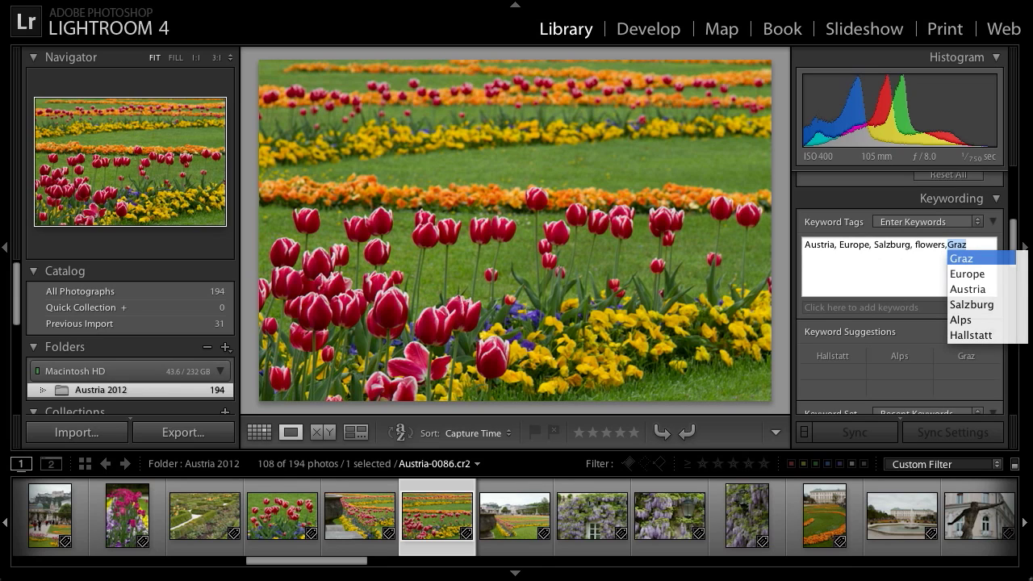
type("Tulips")
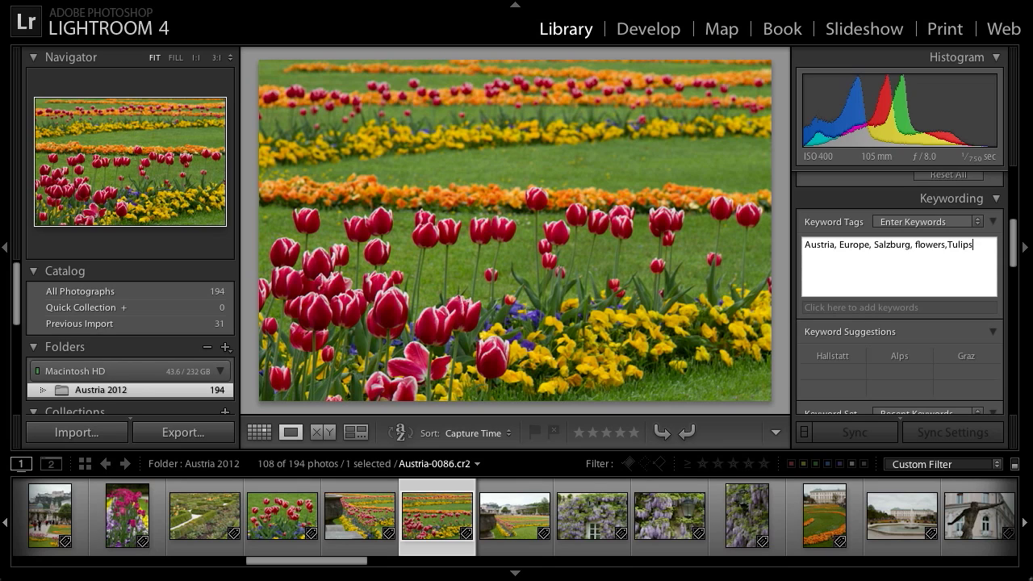
key("Return")
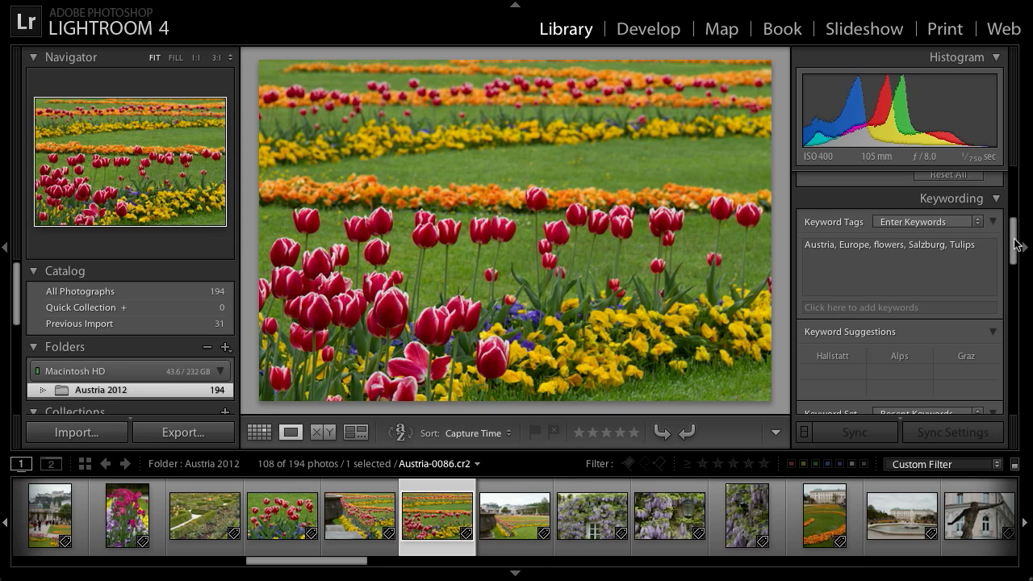
left_click_drag(1015, 243, 1015, 259)
scroll(1014, 258, "down", 3)
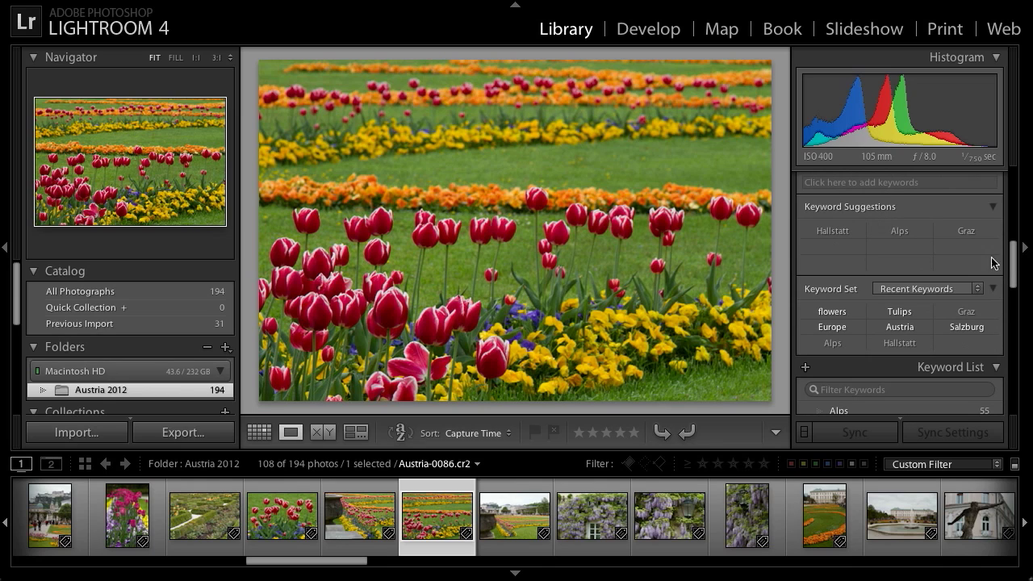
scroll(1015, 269, "down", 2)
scroll(1015, 268, "down", 2)
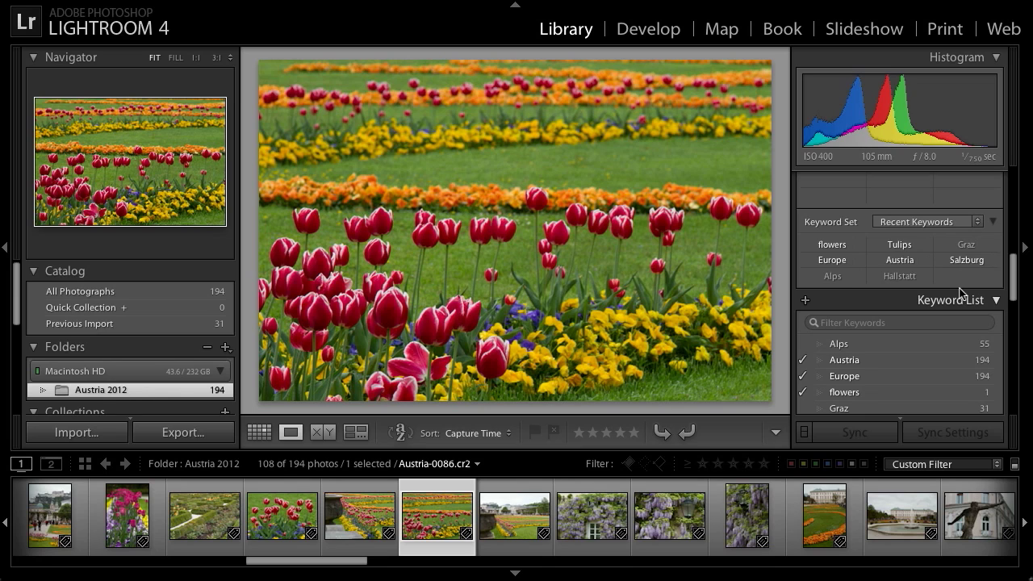
left_click(977, 223)
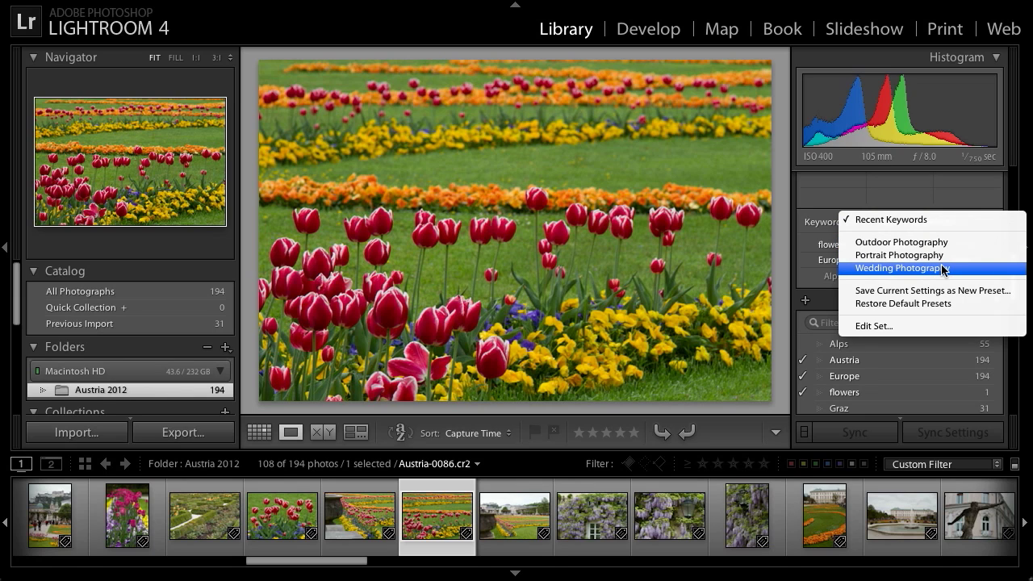
left_click(781, 265)
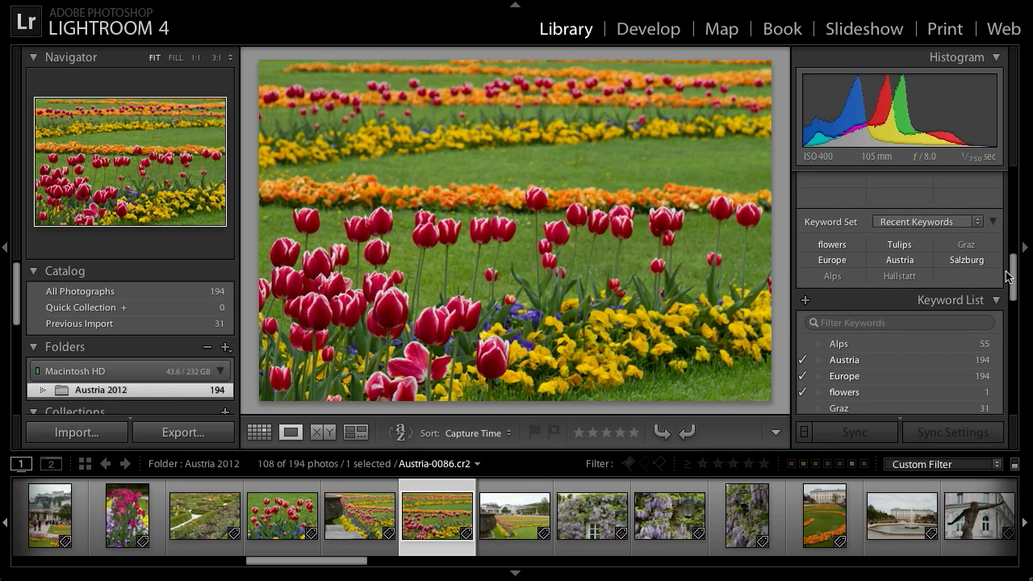
scroll(1015, 278, "down", 3)
left_click_drag(1015, 279, 1014, 292)
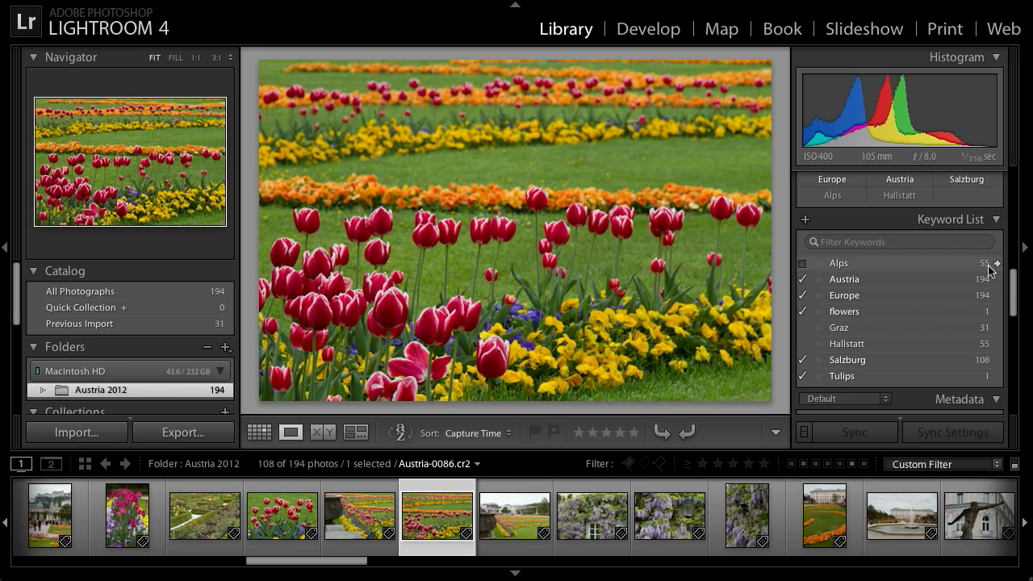
left_click(934, 242)
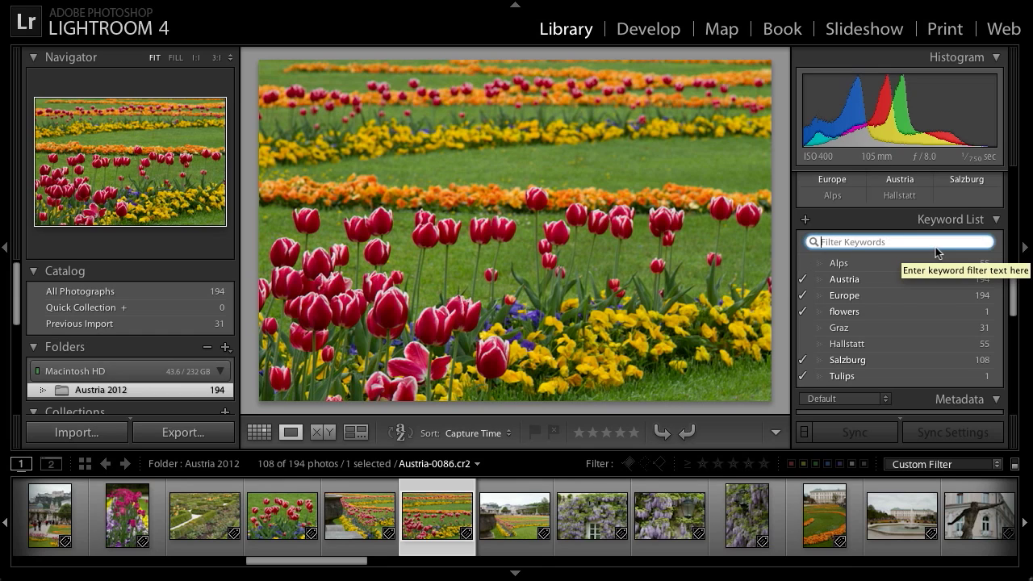
type("a")
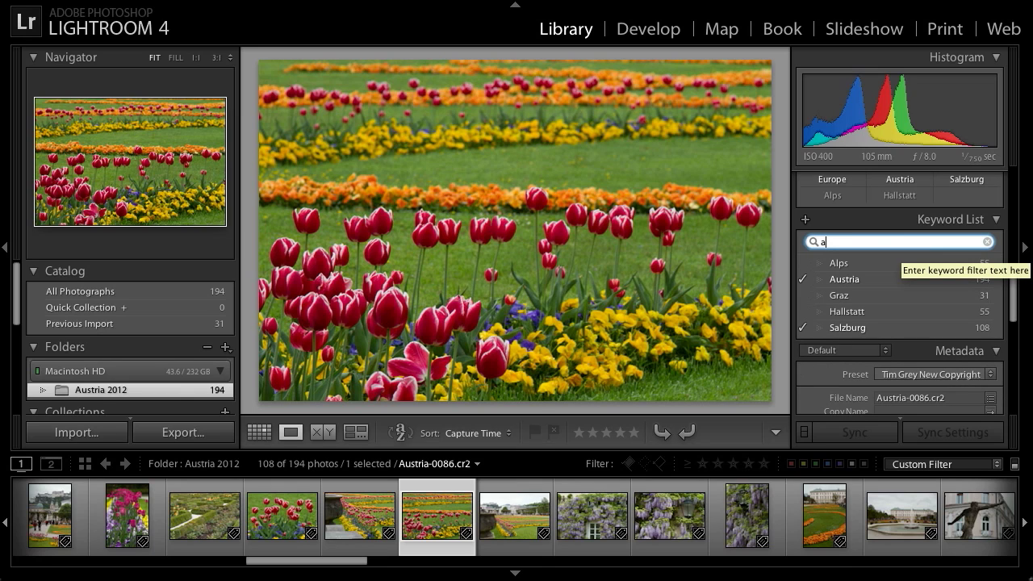
key("BackSpace")
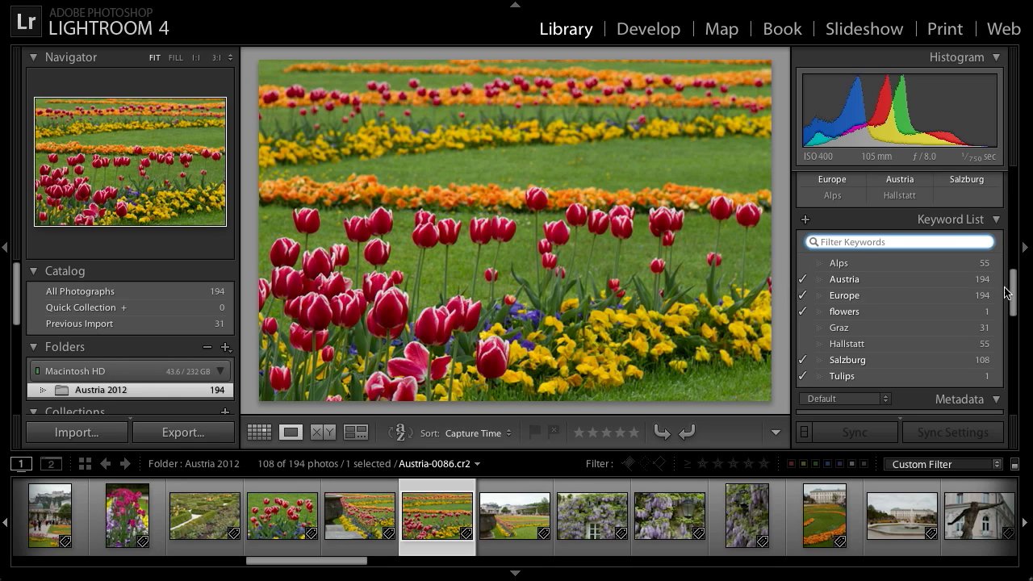
left_click_drag(1014, 296, 1011, 333)
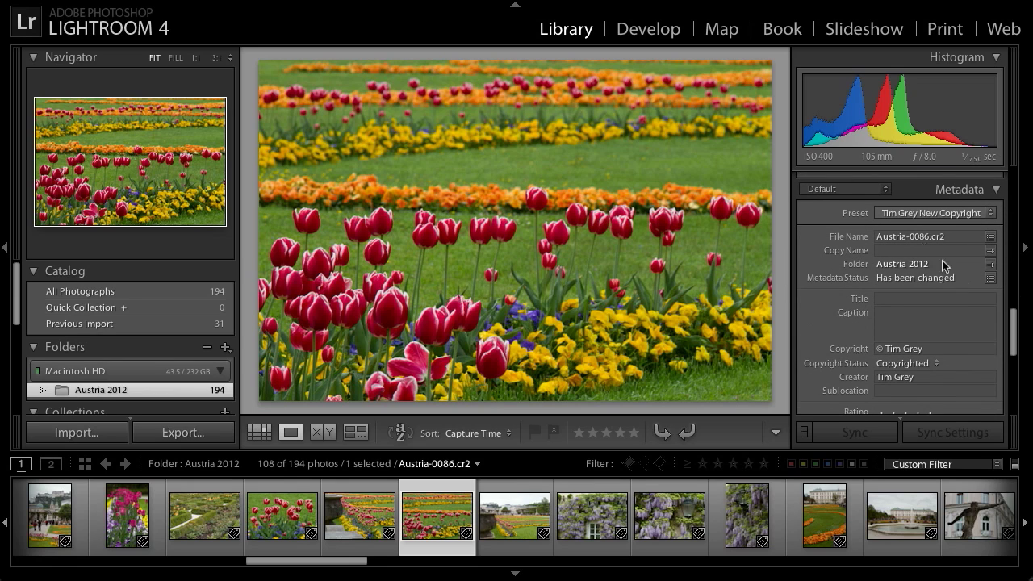
left_click(887, 190)
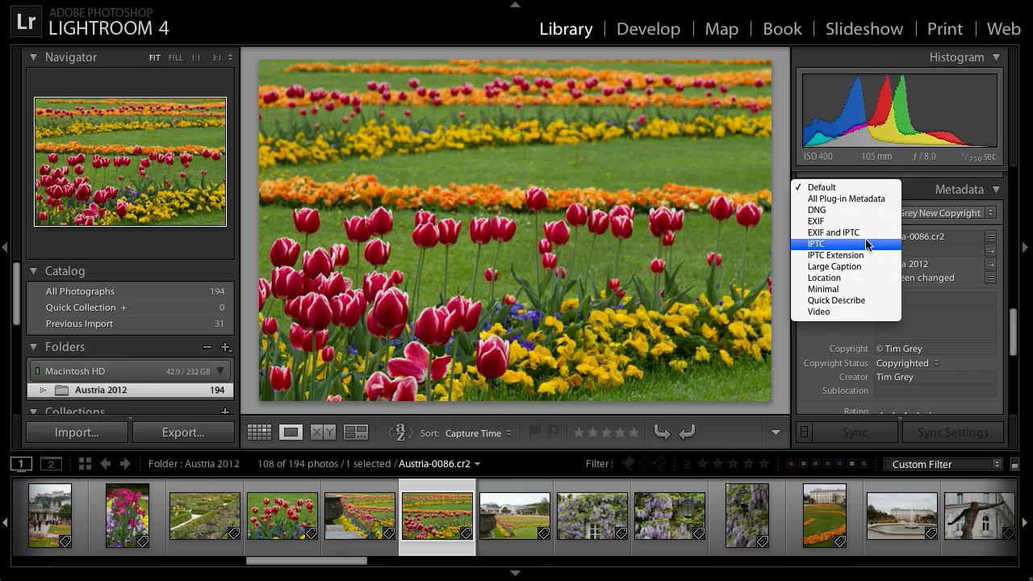
left_click(831, 186)
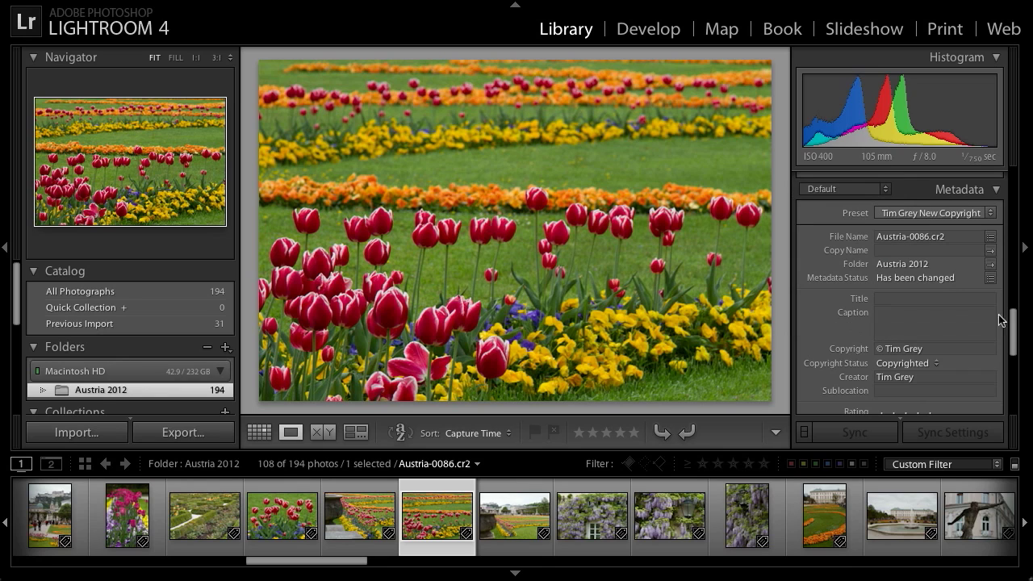
scroll(1015, 327, "down", 1)
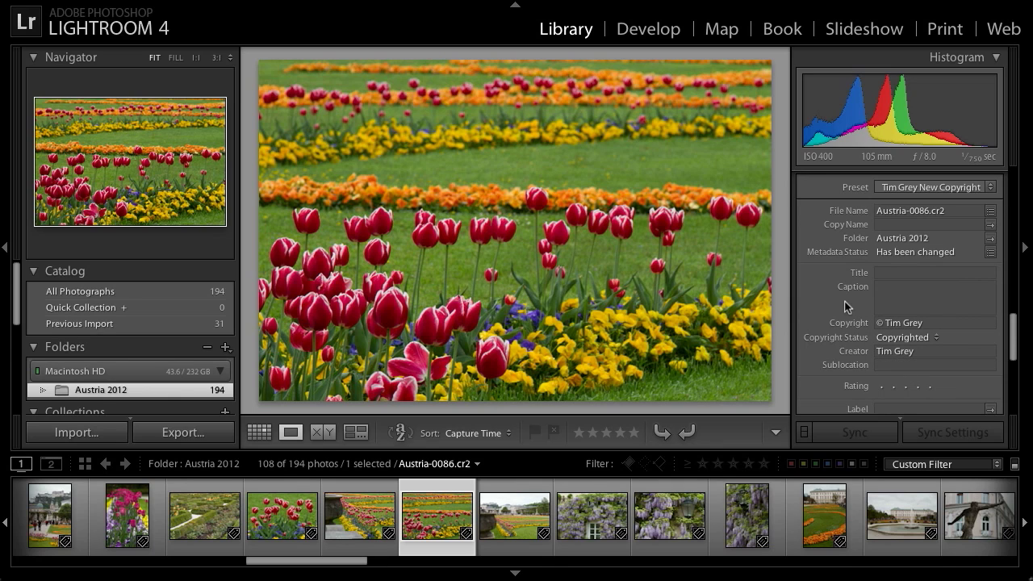
left_click(966, 273)
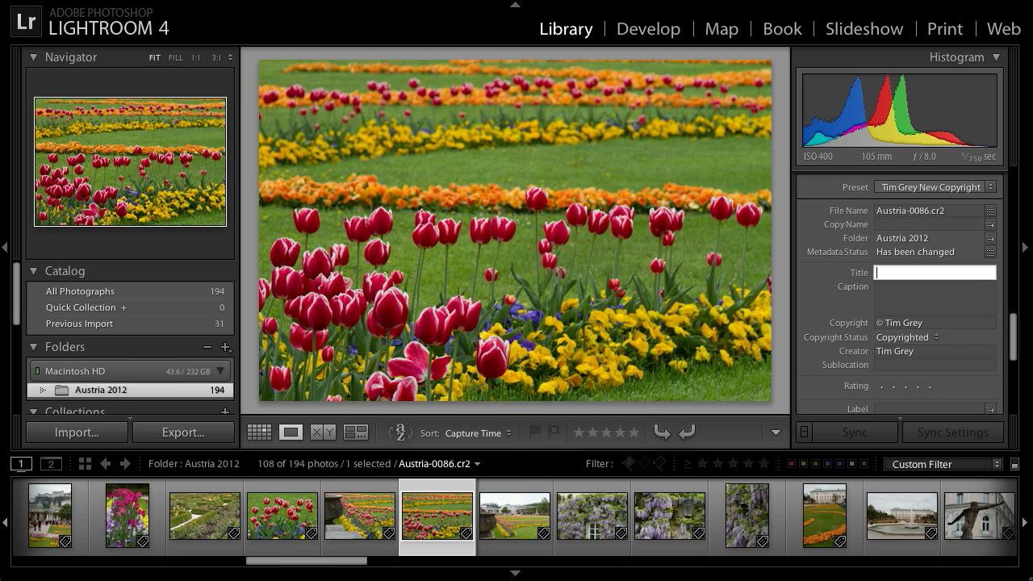
- Title Austria-0086 'The Flowers of Mirabell Gardens', then select the red tulip photo Austria-0084
type("The Fl")
type("owers of Mirabell Gardens")
key("Return")
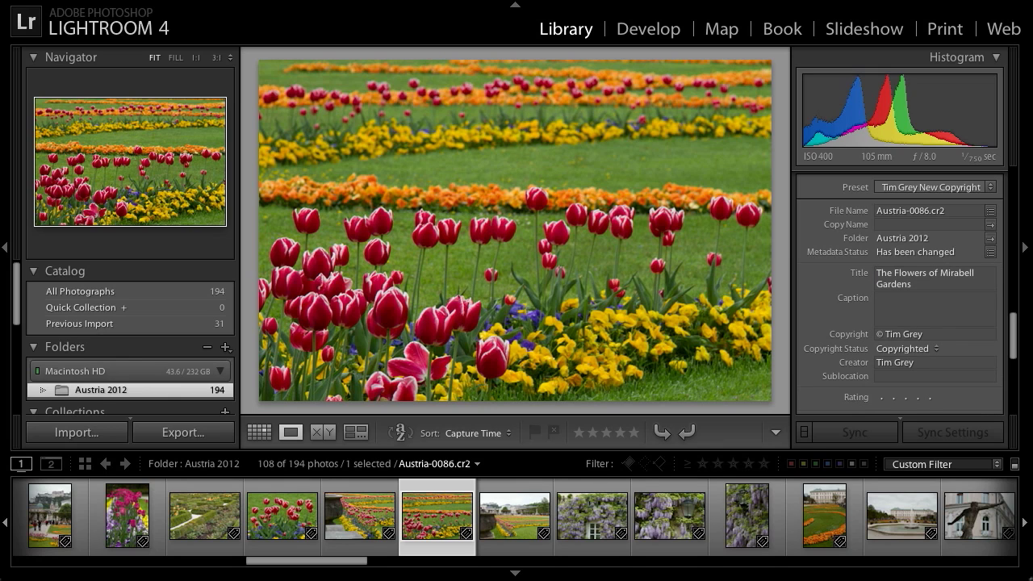
left_click(939, 306)
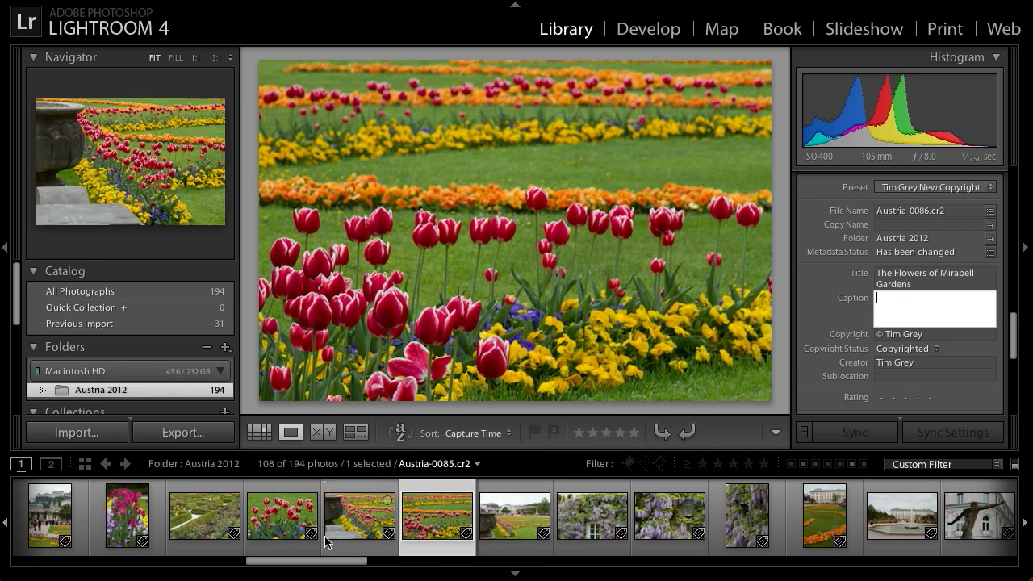
left_click(282, 516)
- Select Austria-0084 and Austria-0085 in Grid view and add keywords 'flowers, Tulips'
left_click(350, 518, "super")
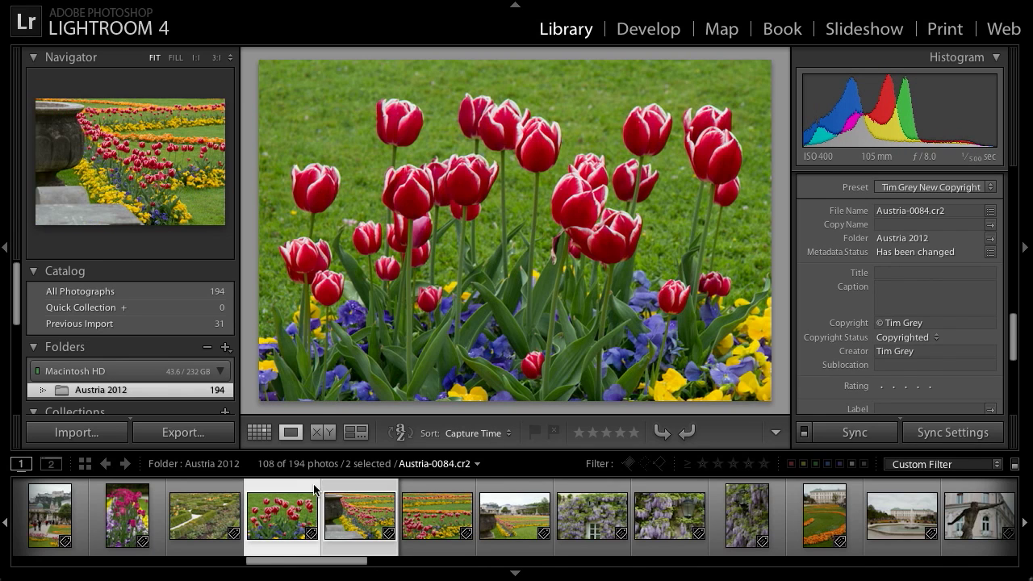
left_click(259, 433)
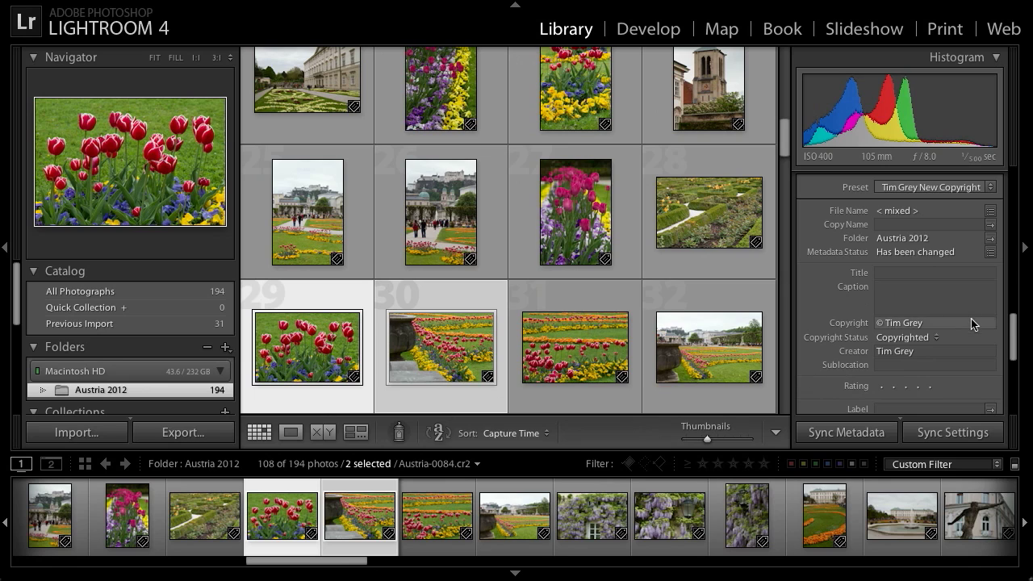
left_click_drag(1014, 347, 1014, 157)
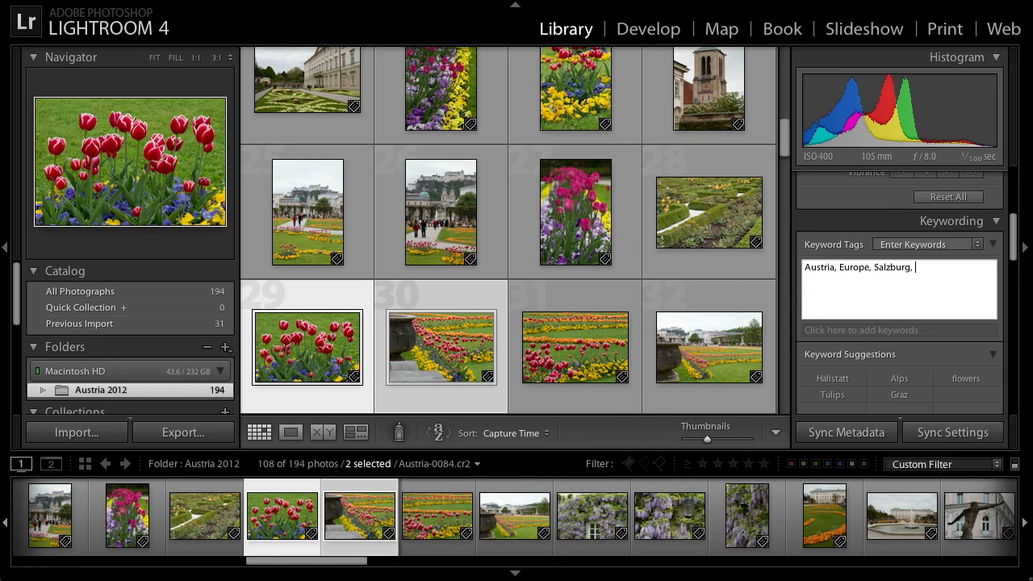
type("flowers, Tulips")
key("Return")
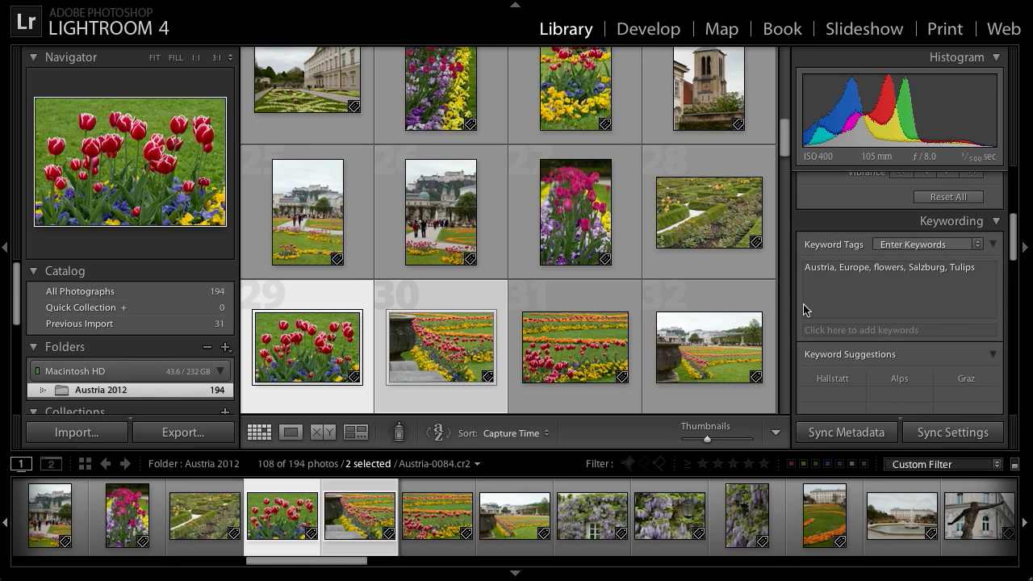
- Check each tulip photo's keywords individually, then reselect photos 29 and 30 together
left_click(559, 303)
left_click(474, 297)
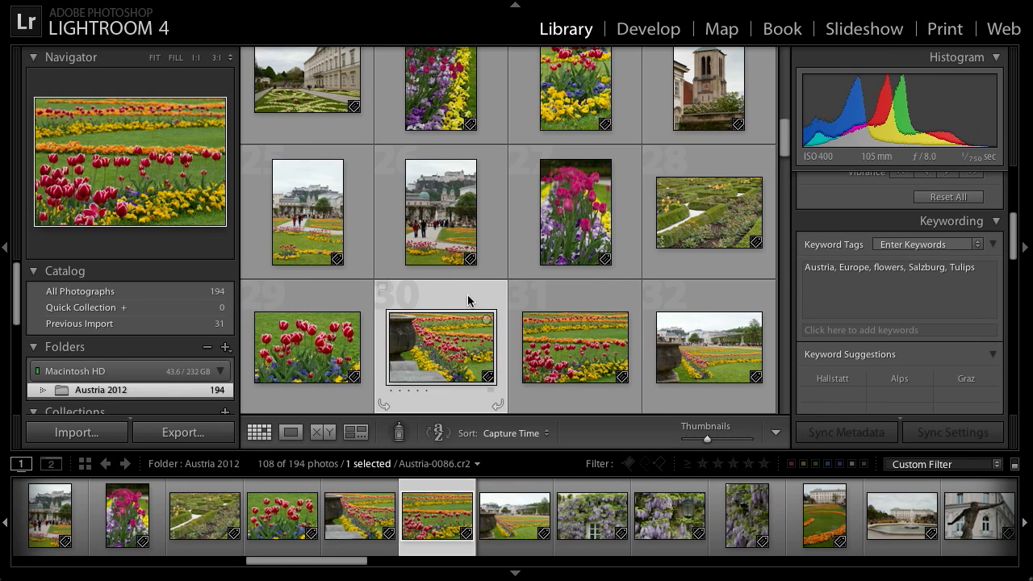
left_click(340, 300)
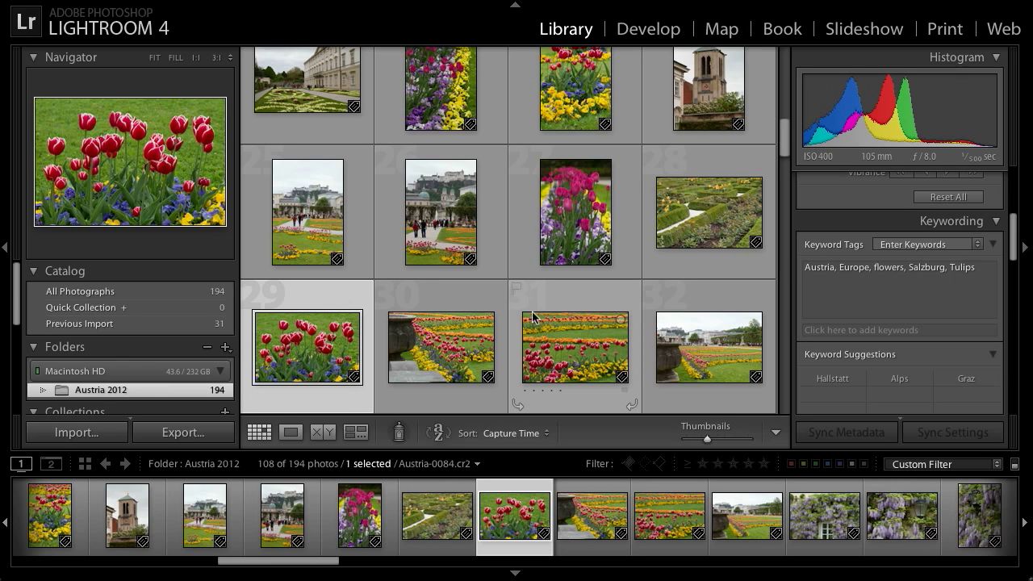
left_click(566, 336)
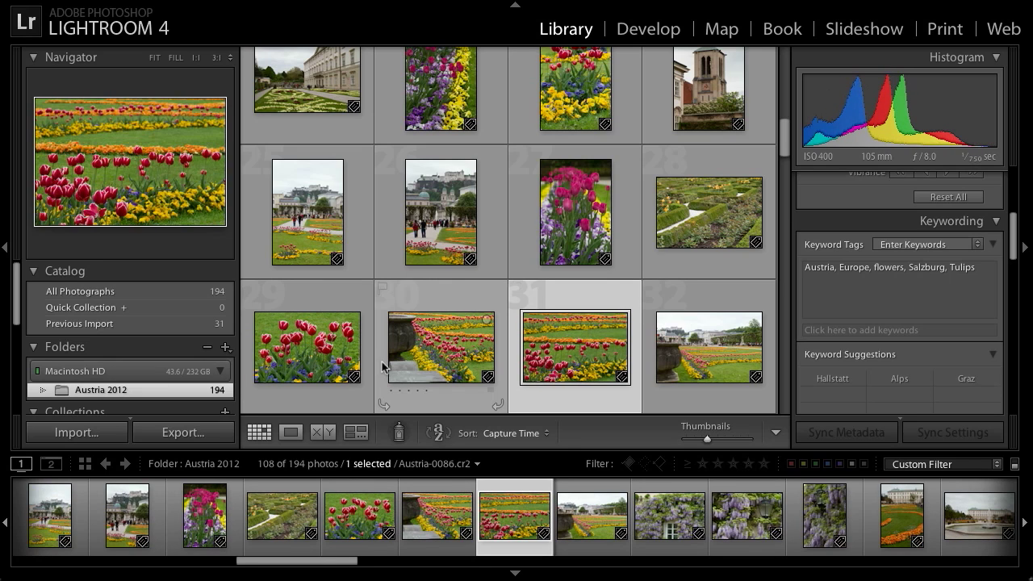
left_click(433, 364)
left_click(348, 360, "shift")
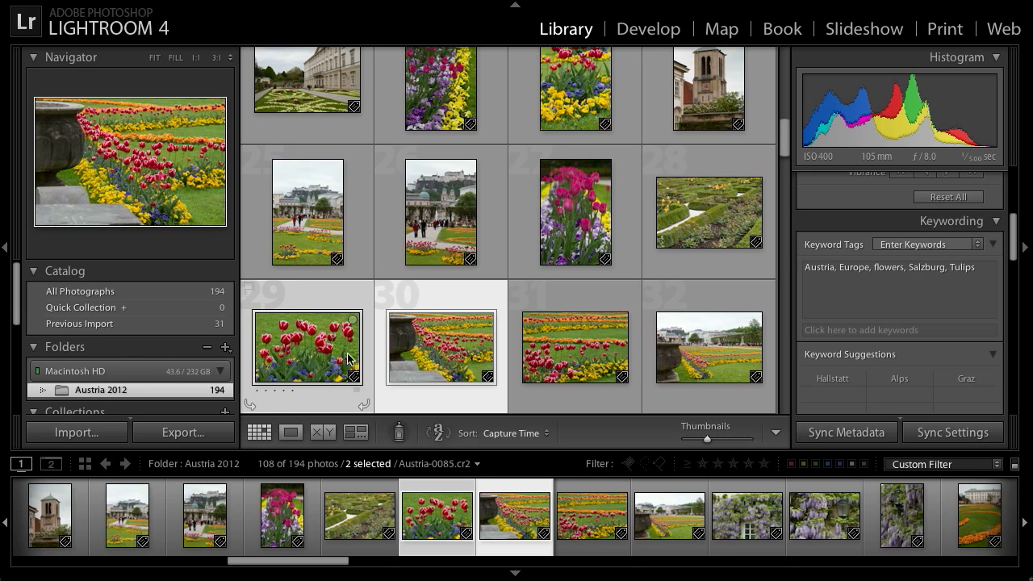
left_click_drag(17, 288, 11, 327)
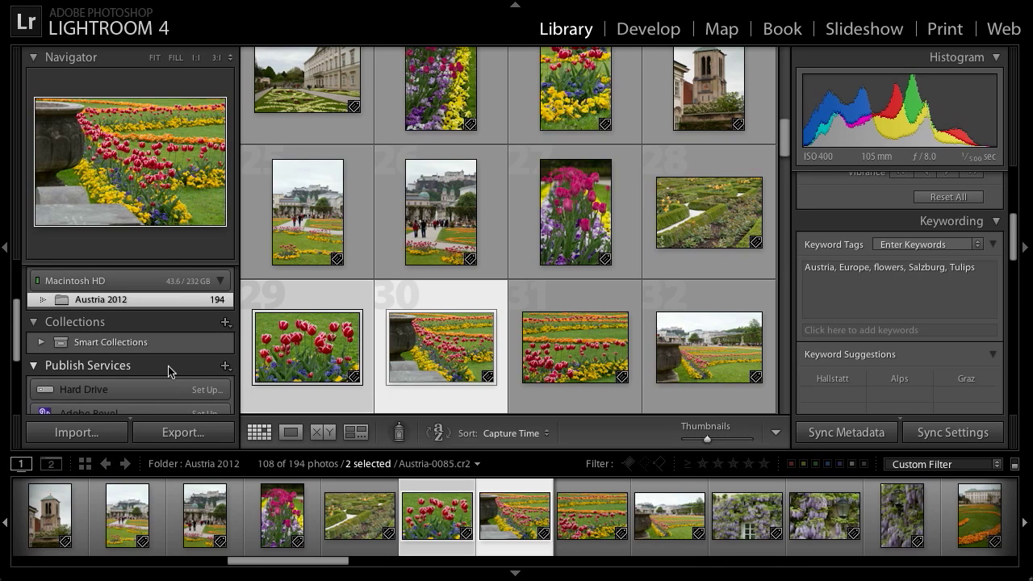
- Create a regular collection 'Austria Slideshow' including only the selected photo Austria-0085
left_click(447, 346)
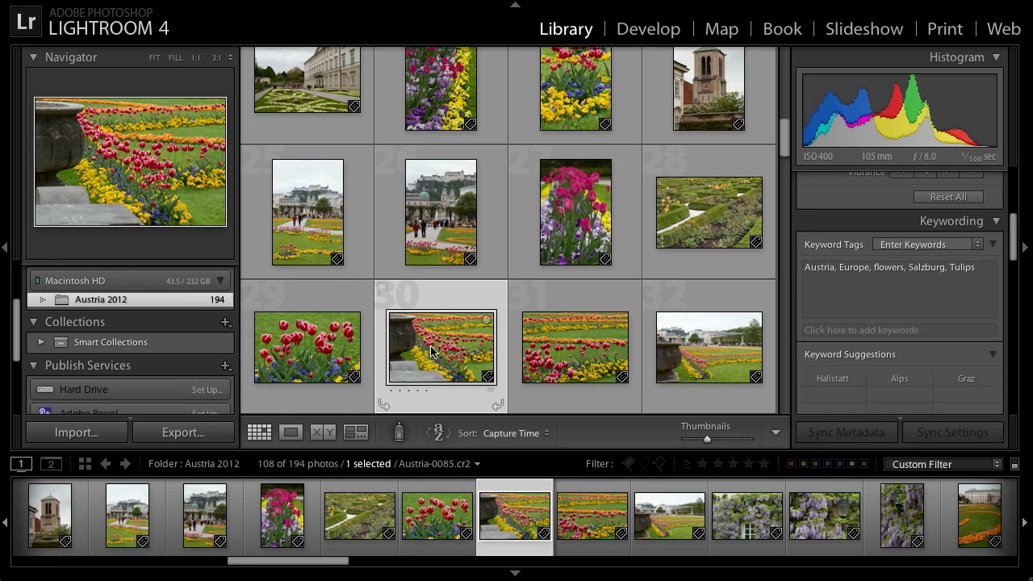
left_click(226, 322)
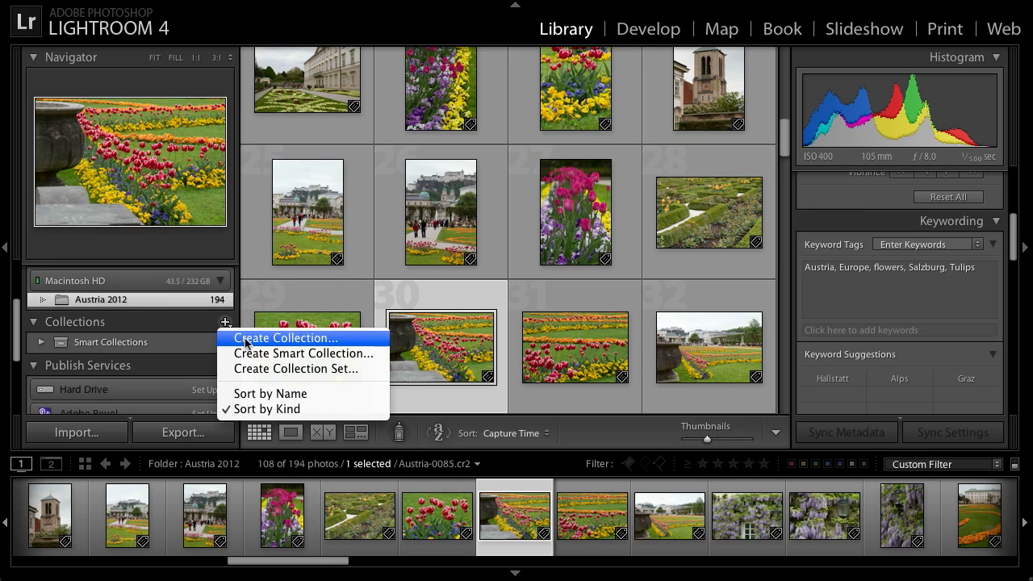
left_click(243, 338)
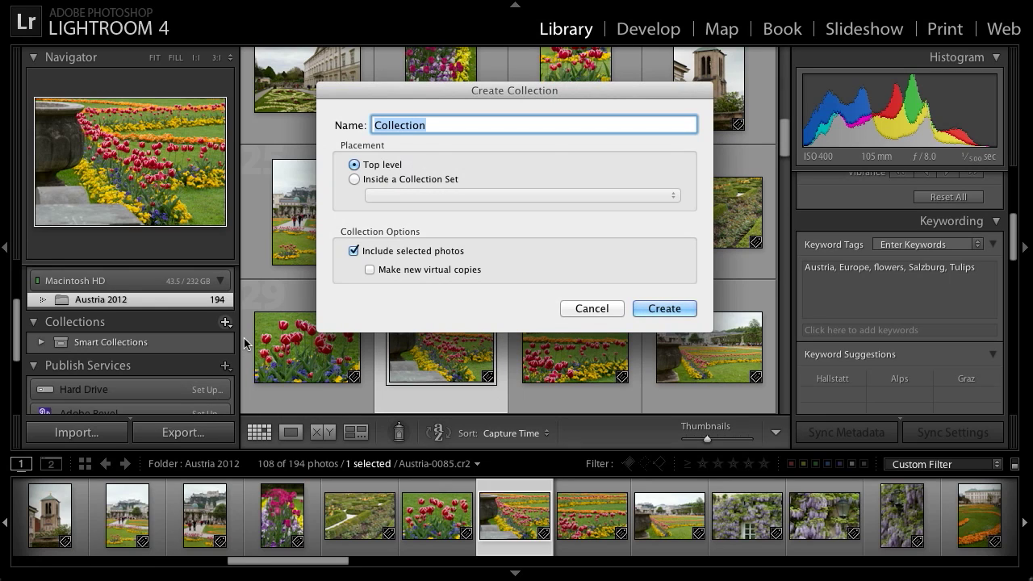
type("Austria")
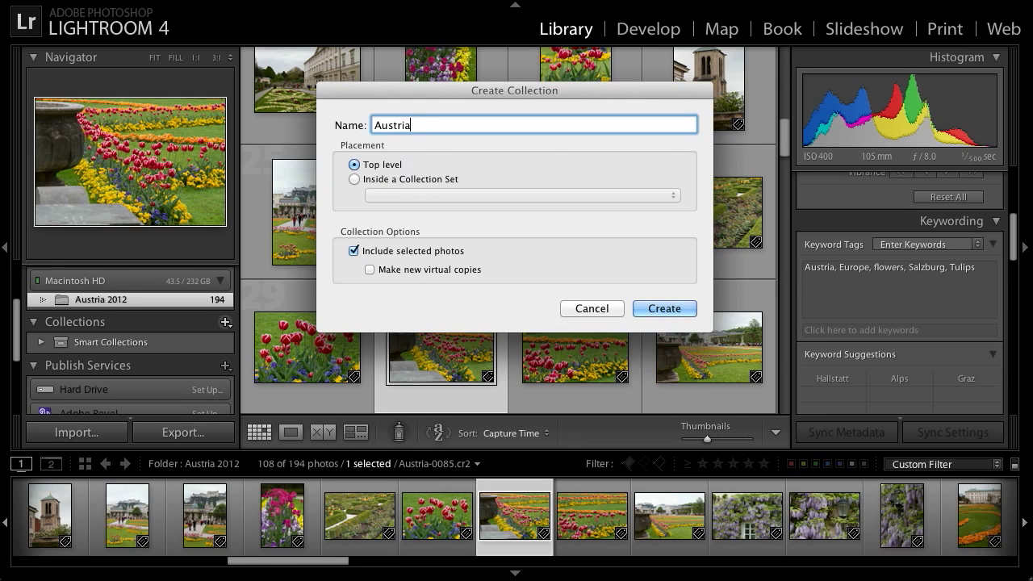
type(" Slideshow")
left_click(660, 306)
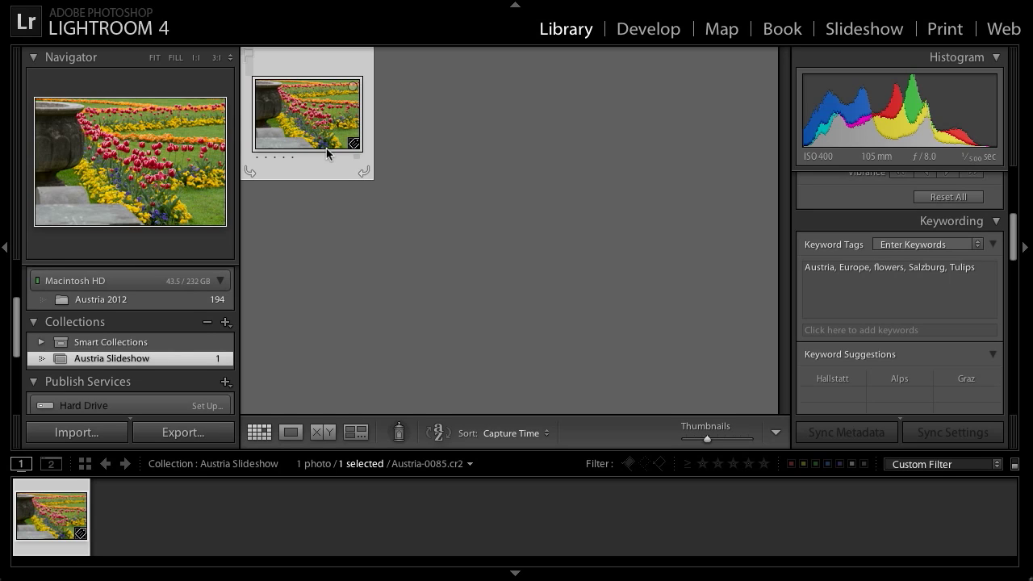
- Drag orange flower-bed photo 94 from Austria 2012 into the Austria Slideshow collection
left_click(142, 300)
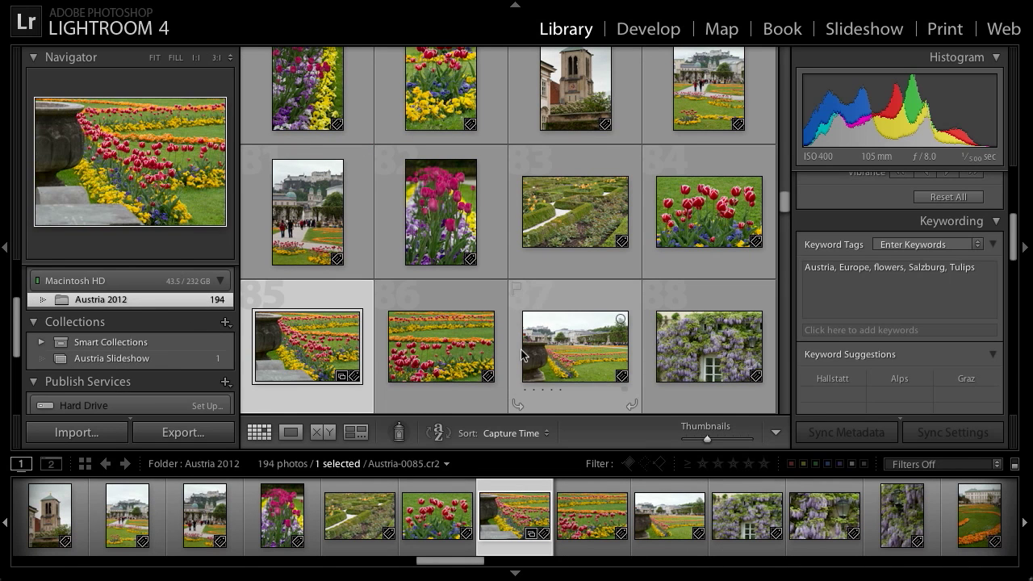
scroll(660, 355, "down", 3)
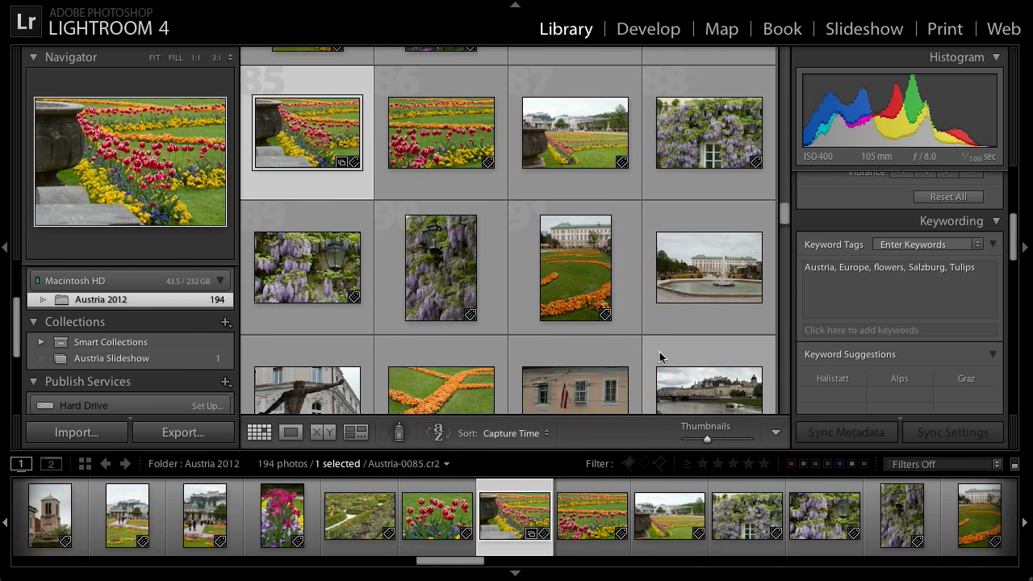
scroll(656, 360, "down", 1)
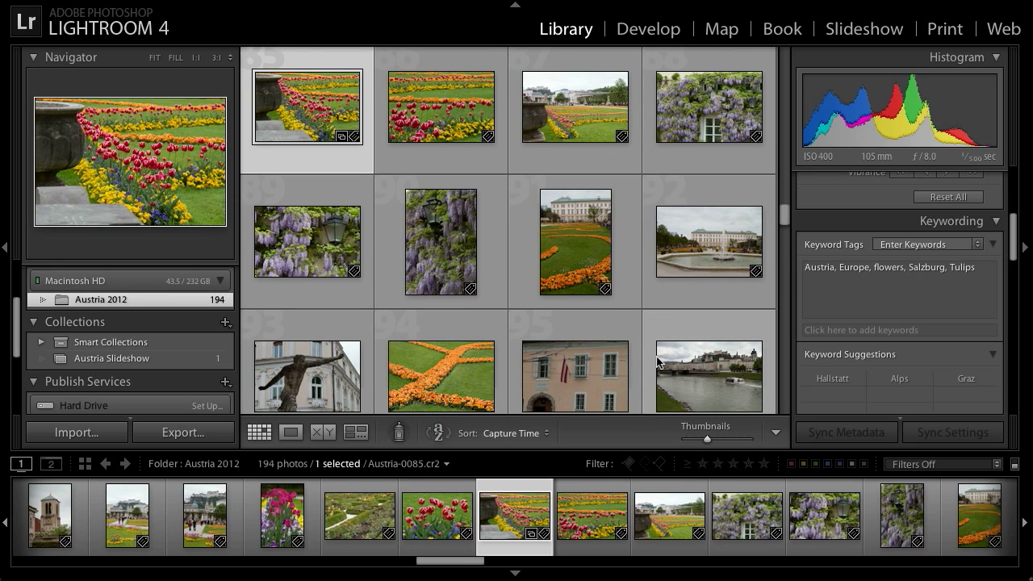
left_click_drag(427, 364, 154, 356)
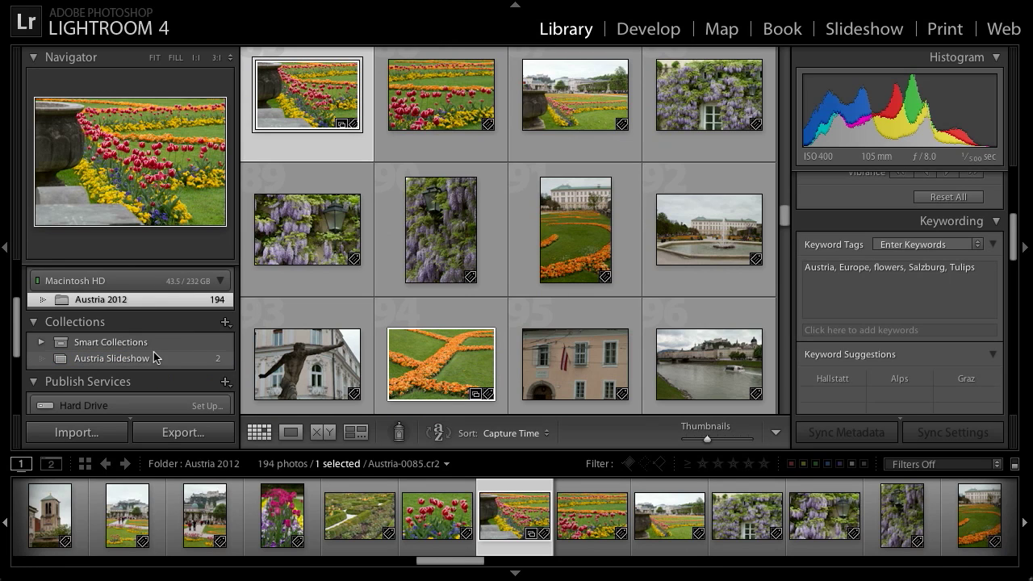